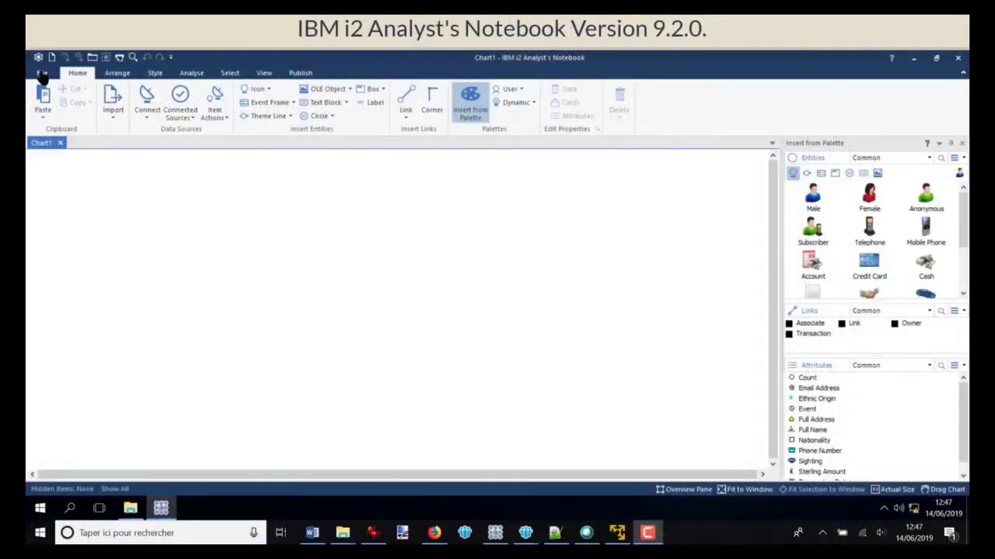
- Check the program's version details from the File menu, then close them
left_click(42, 74)
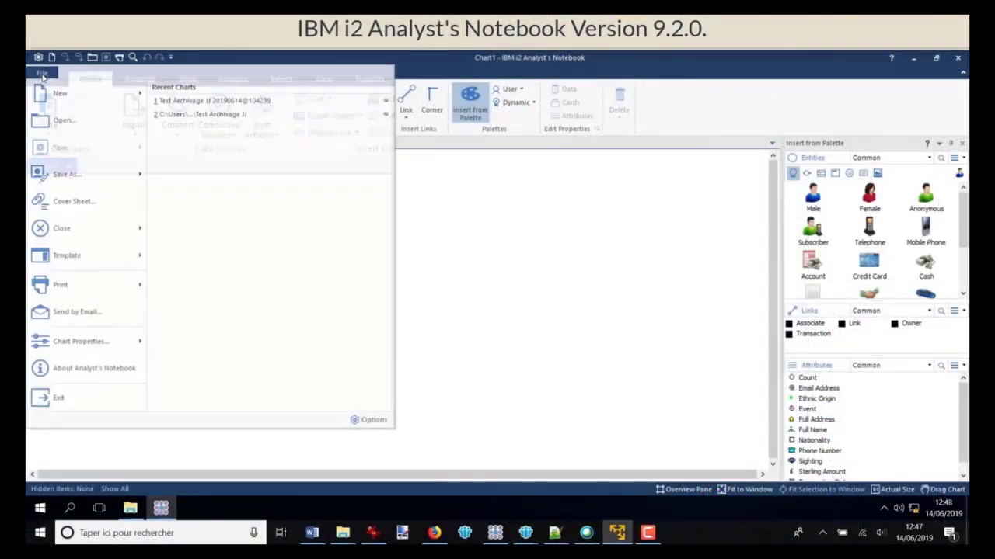
left_click(66, 376)
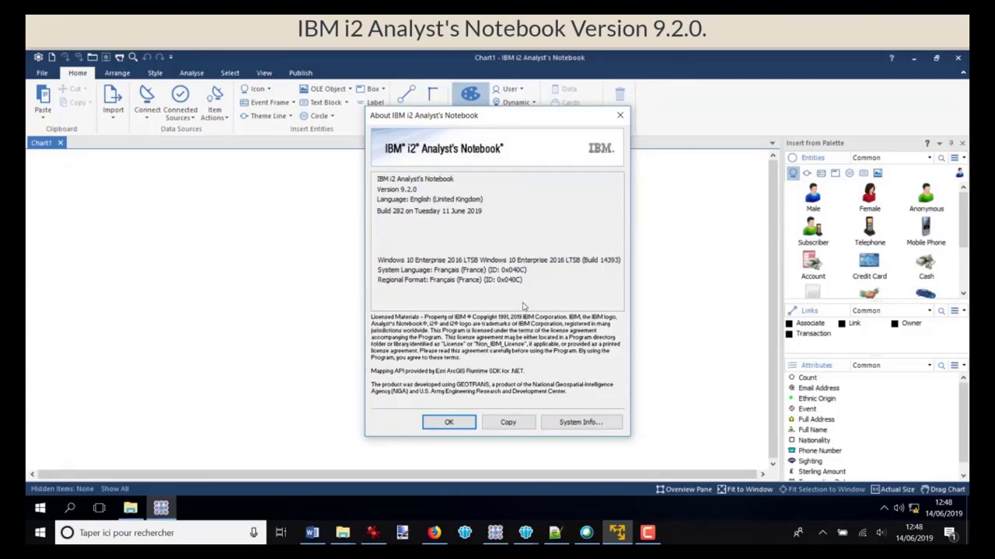
left_click(449, 424)
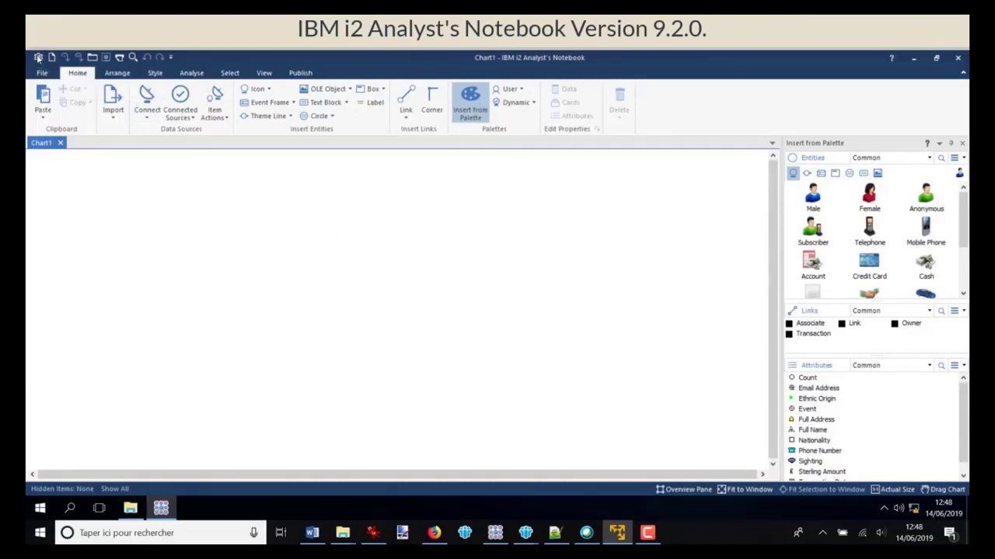
- In the Save options, keep archive on save at 5 copies and enable Test Archives for Corruption
left_click(37, 58)
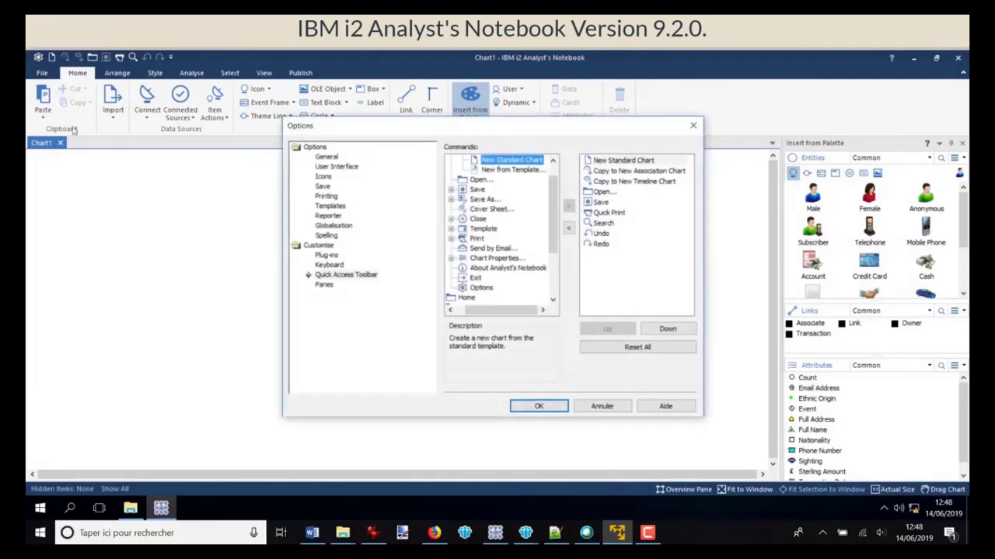
left_click(323, 187)
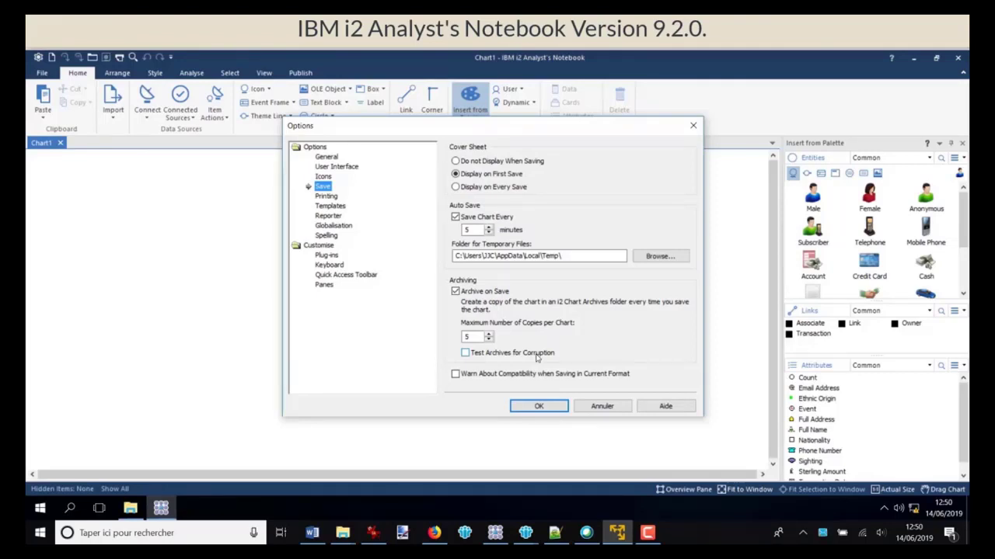
left_click(465, 354)
left_click(465, 353)
- Apply the save options and place Male 1 and Female 1 side by side on the chart
left_click(540, 407)
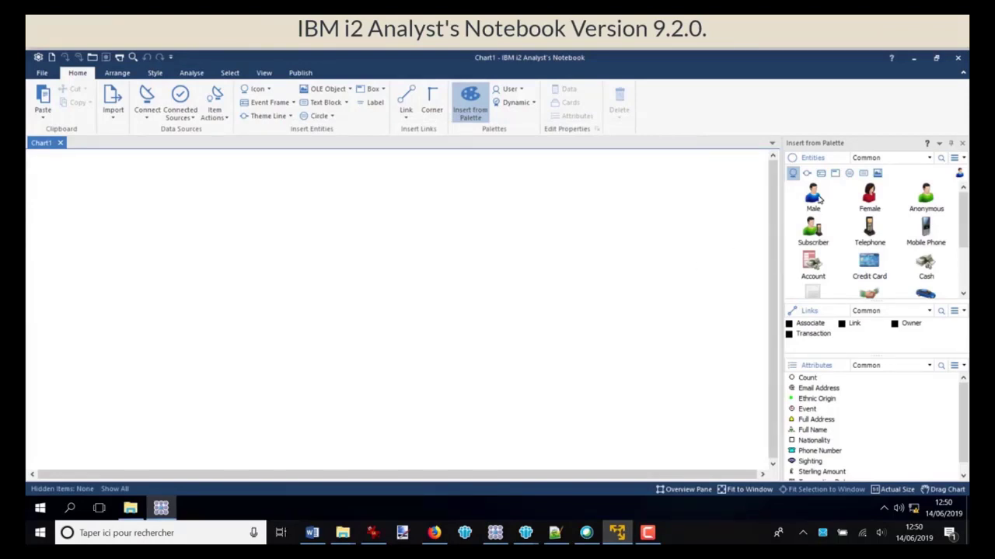
left_click_drag(817, 199, 374, 262)
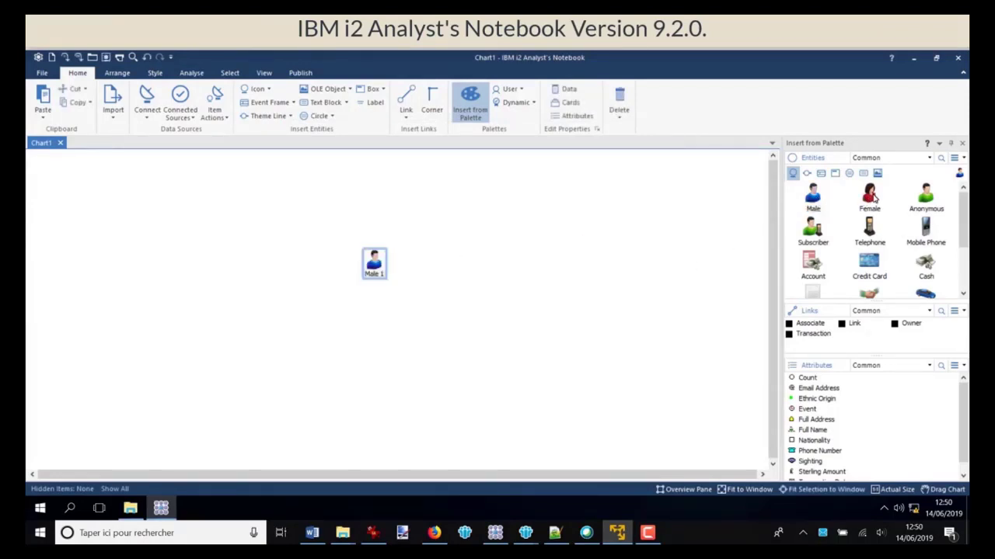
left_click_drag(873, 199, 416, 270)
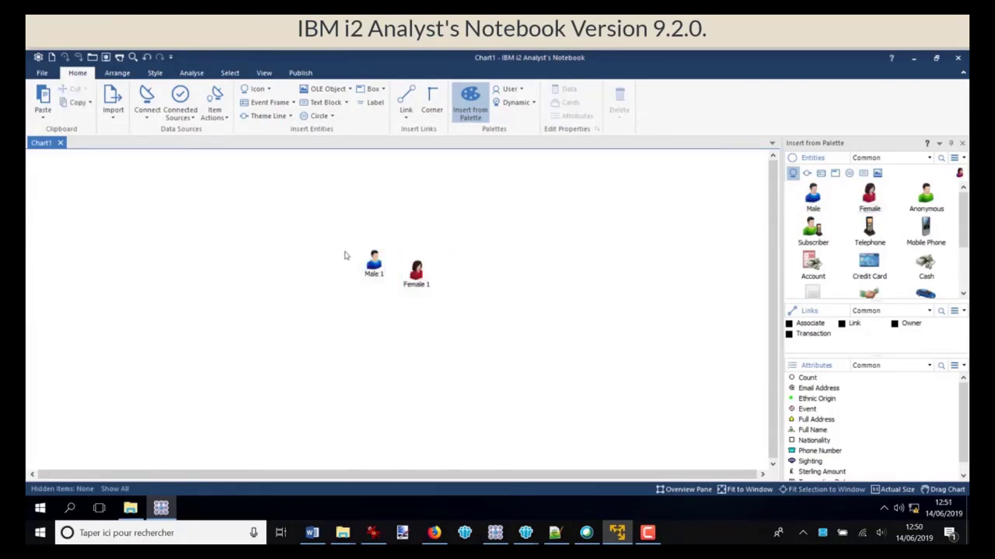
- Save the chart as Test JJ, giving the cover sheet a title
left_click(106, 58)
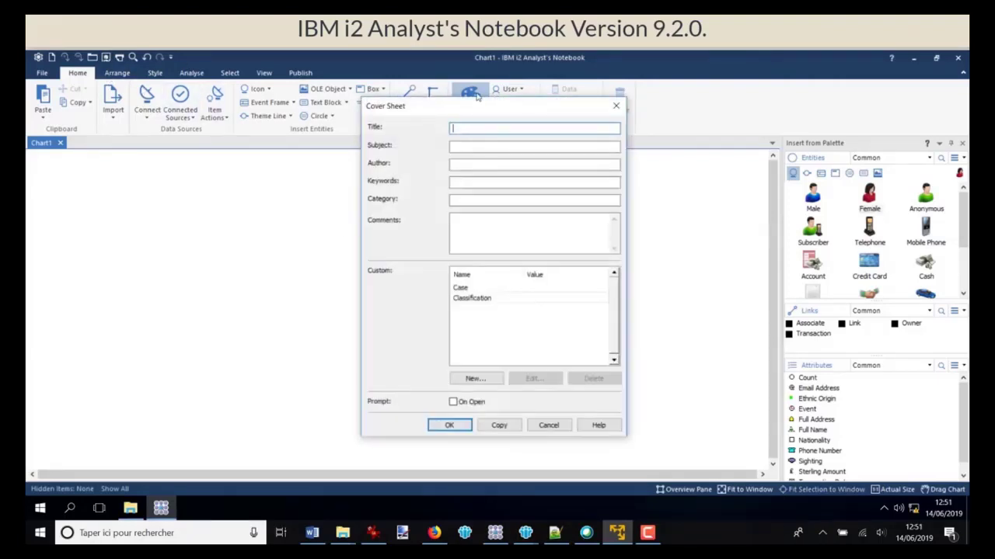
type("Test 33")
left_click(449, 427)
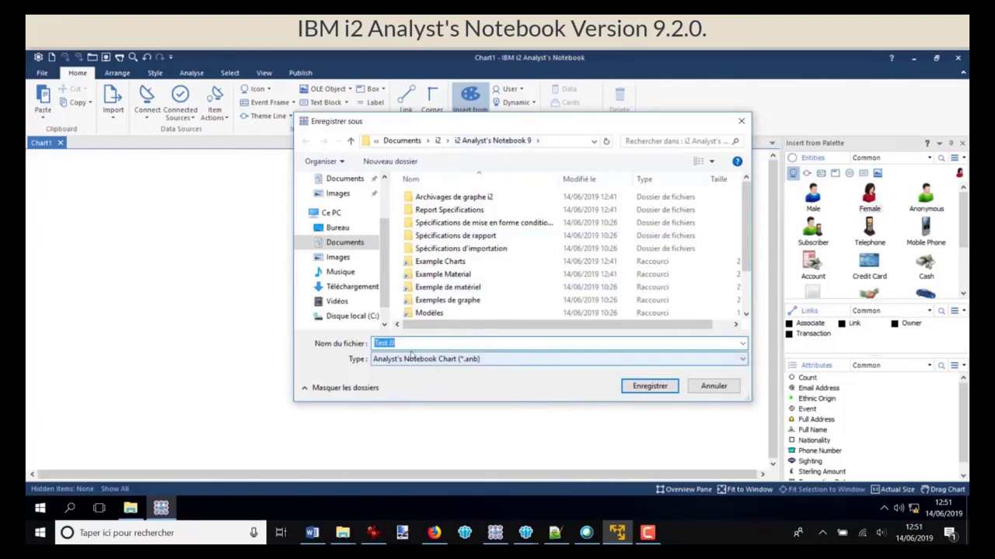
left_click(652, 392)
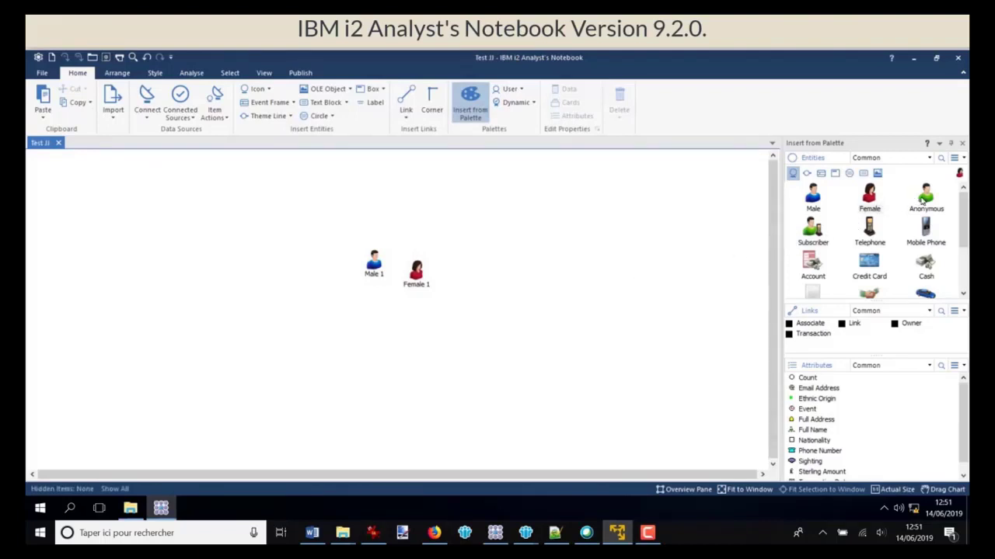
- Add Anonymous 1 below the pair and Account 1 up to the right
left_click_drag(925, 196, 447, 351)
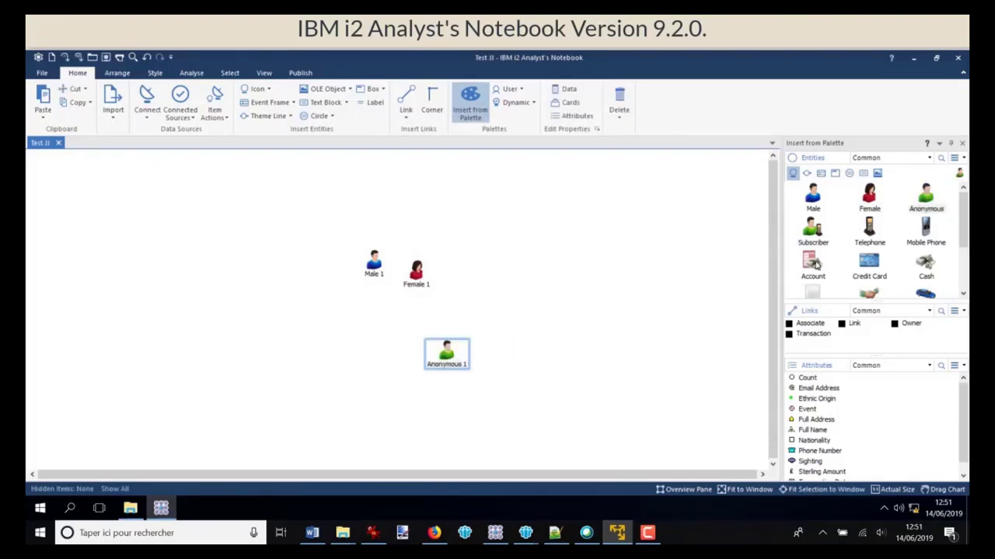
left_click_drag(813, 264, 576, 301)
left_click(586, 342)
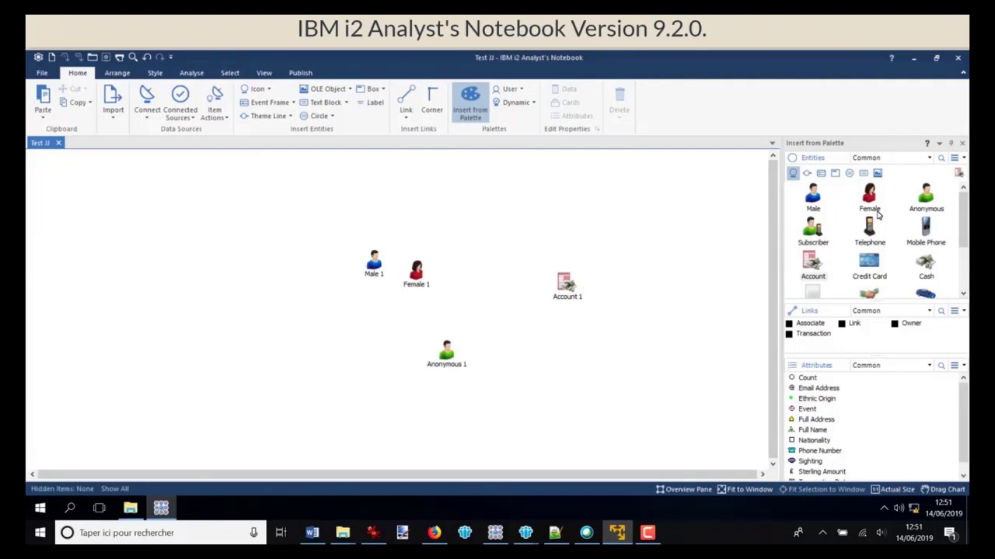
left_click_drag(561, 286, 638, 220)
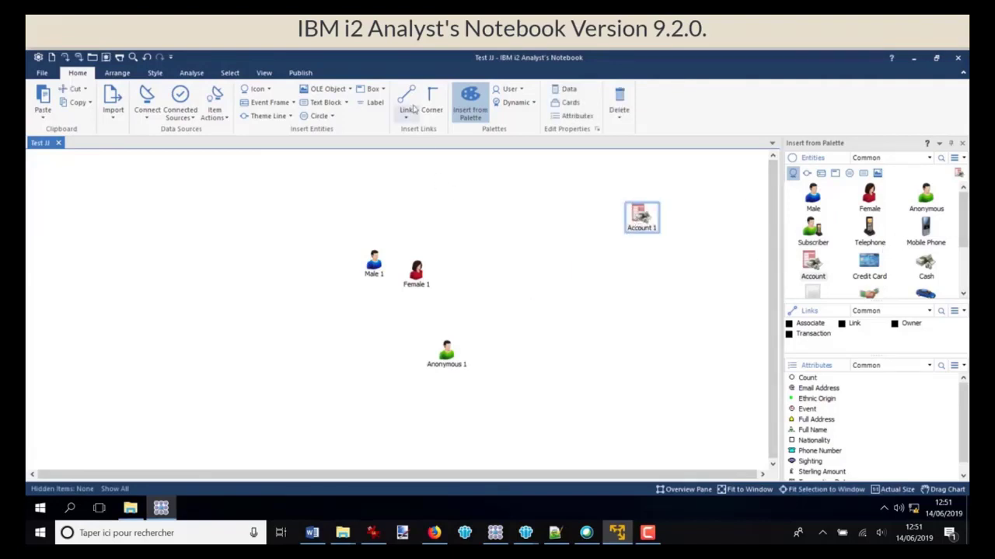
- Draw links from Female 1 to Account 1 and from Male 1 to Anonymous 1
left_click(408, 102)
left_click_drag(416, 272, 448, 354)
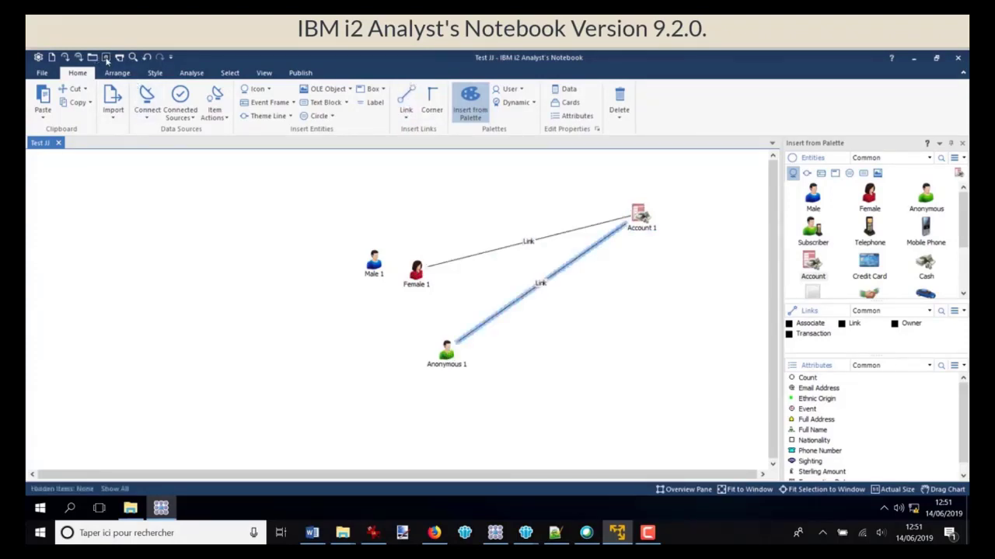
left_click(433, 190)
left_click(405, 98)
left_click_drag(376, 257, 446, 351)
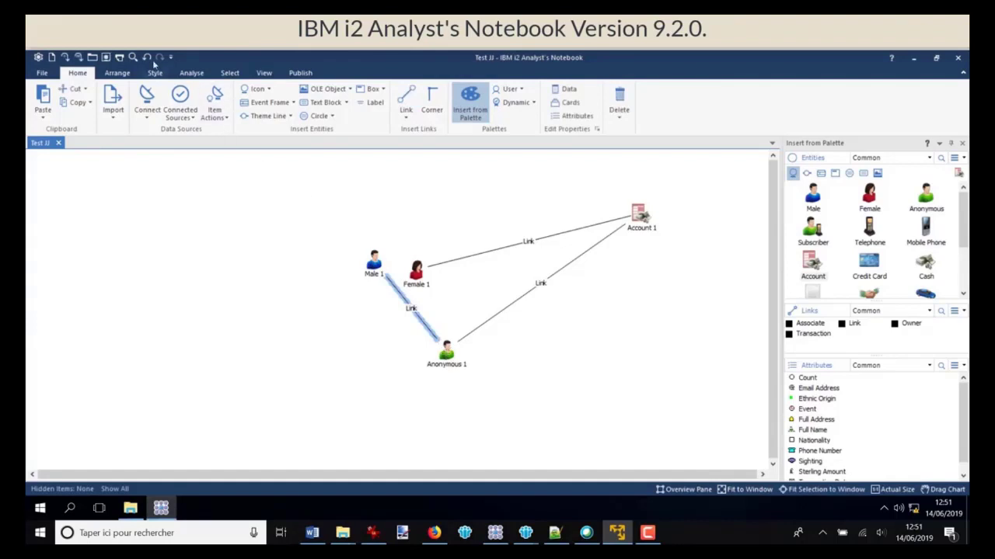
left_click(215, 248)
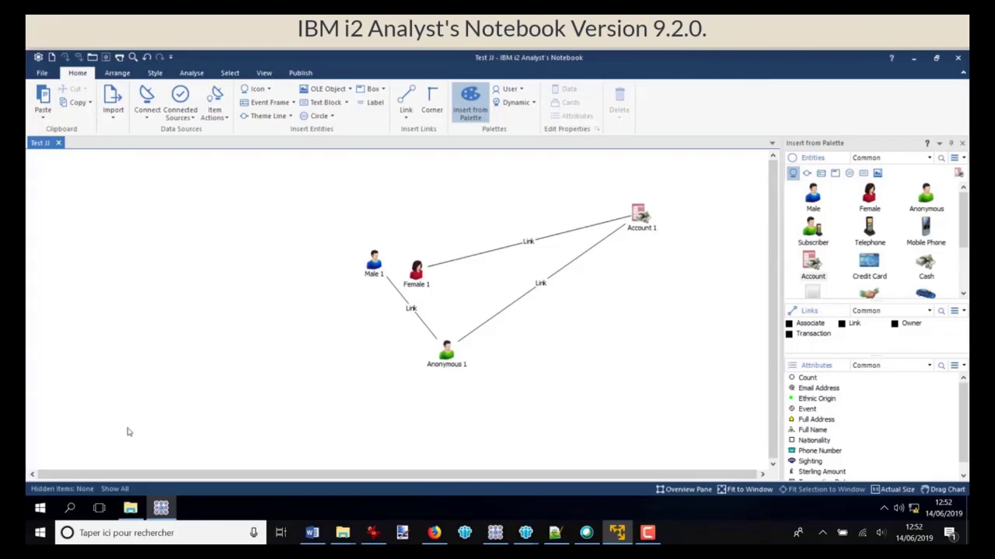
- In File Explorer, browse Documents > i2 > i2 Analyst's Notebook 9 and open i2 Chart Archives
mouse_move(132, 510)
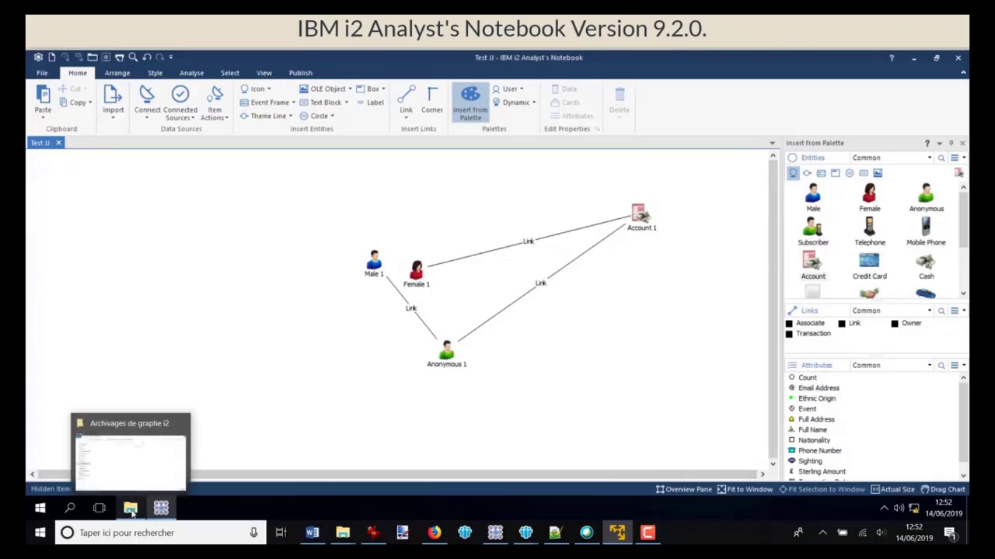
left_click(130, 511)
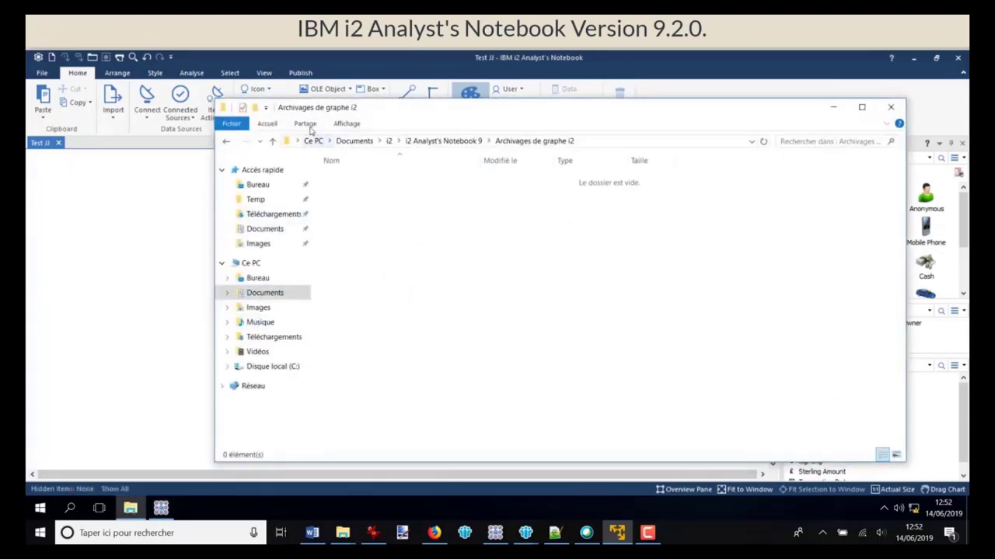
left_click(265, 115)
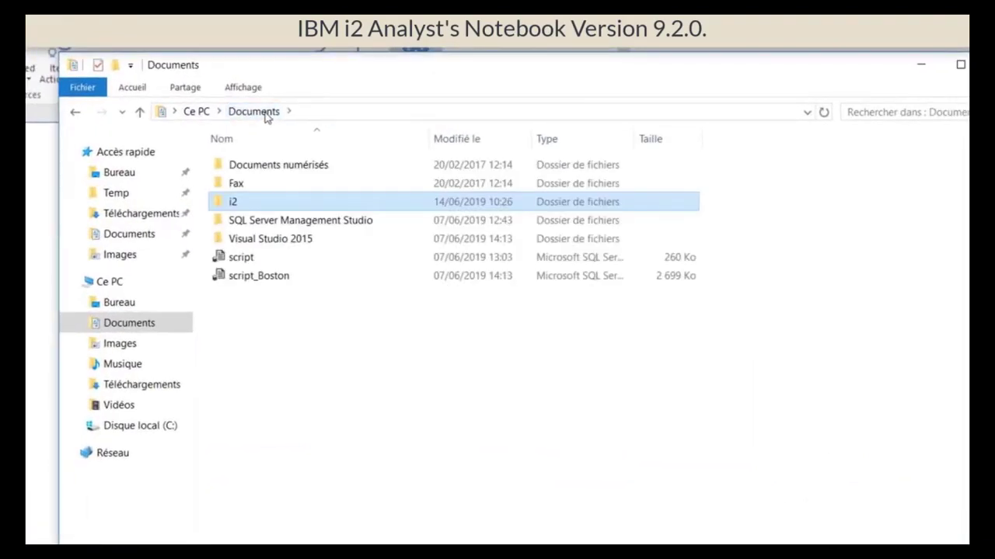
double_click(235, 202)
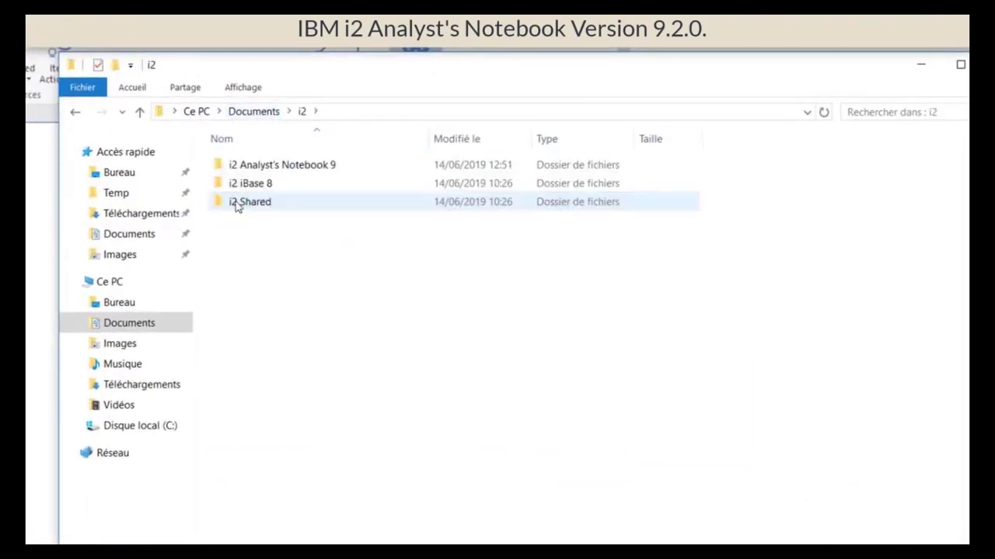
double_click(268, 166)
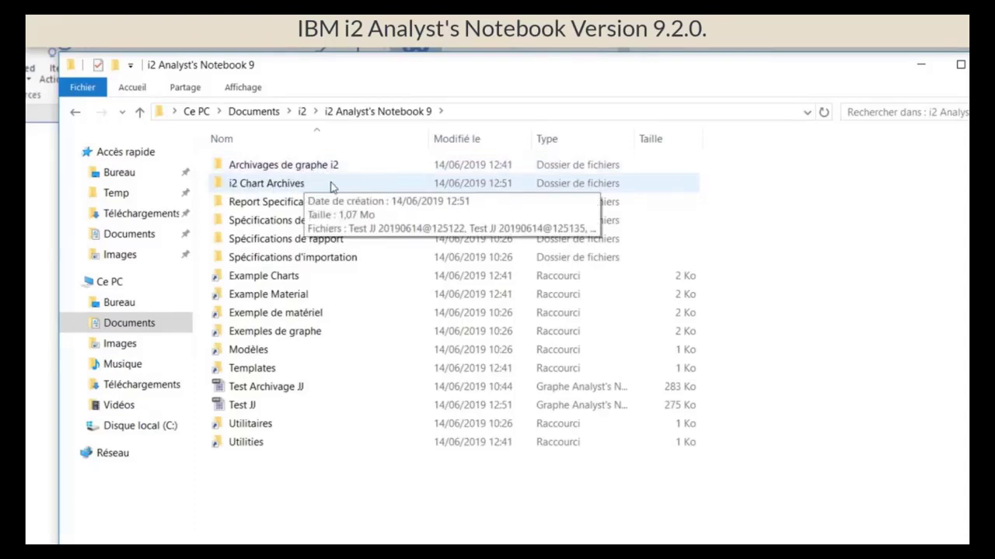
left_click(330, 185)
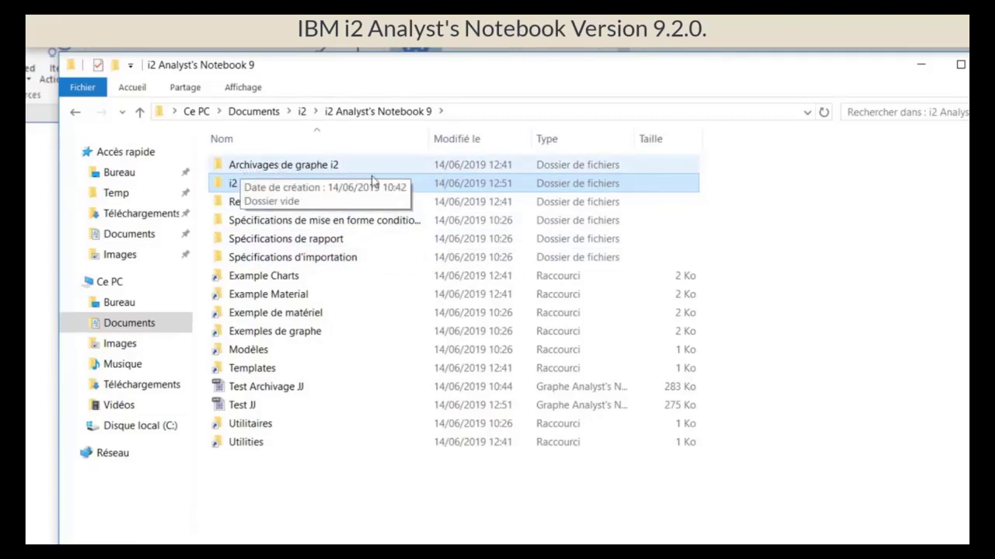
mouse_move(251, 191)
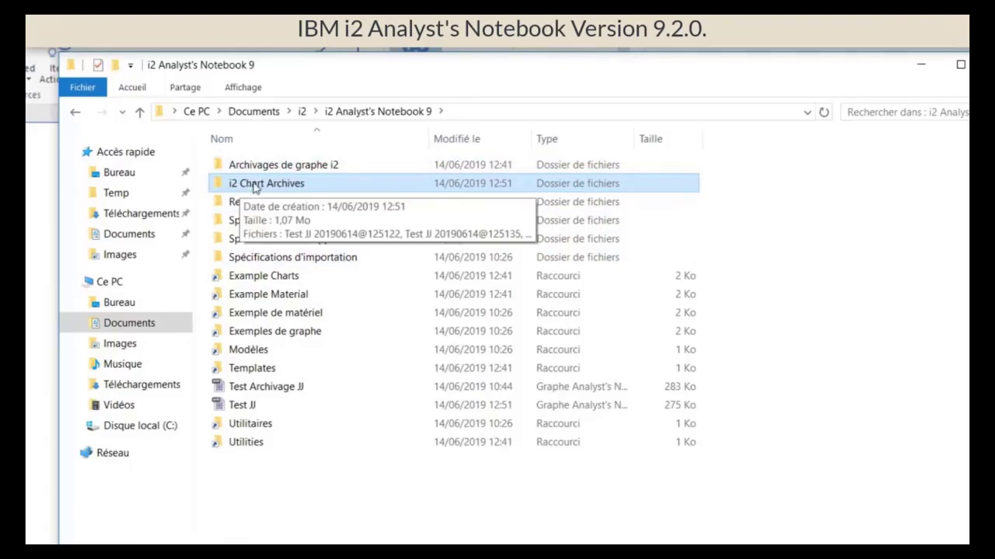
double_click(255, 187)
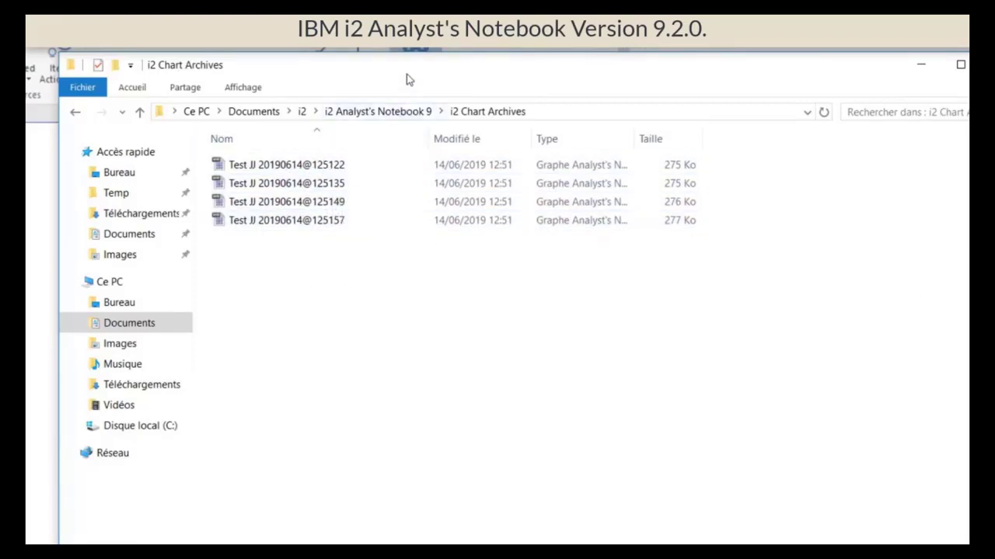
- Reposition the Explorer window over the chart and auto-fit the Type column to show Graphe Analyst's Notebook
left_click_drag(406, 78, 275, 75)
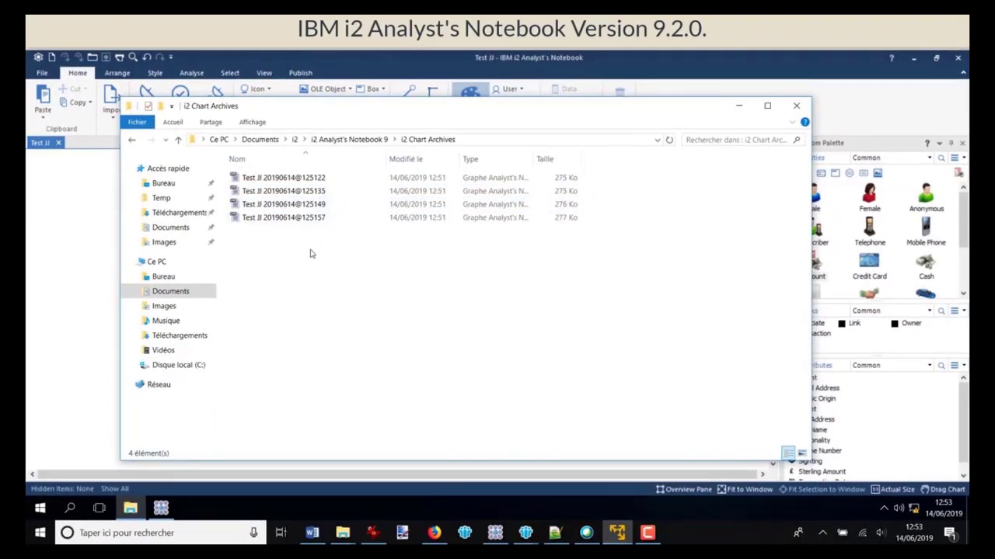
left_click_drag(350, 106, 414, 105)
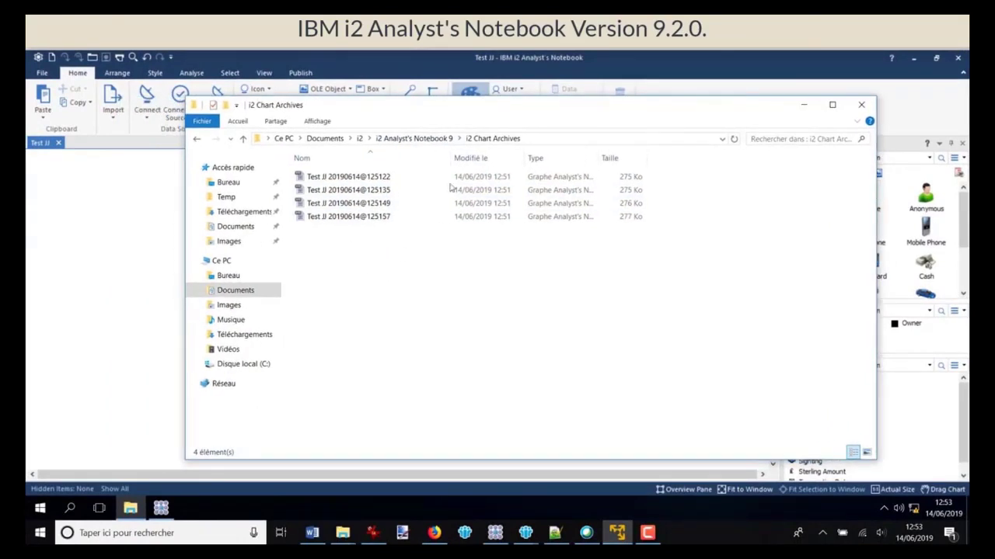
double_click(599, 154)
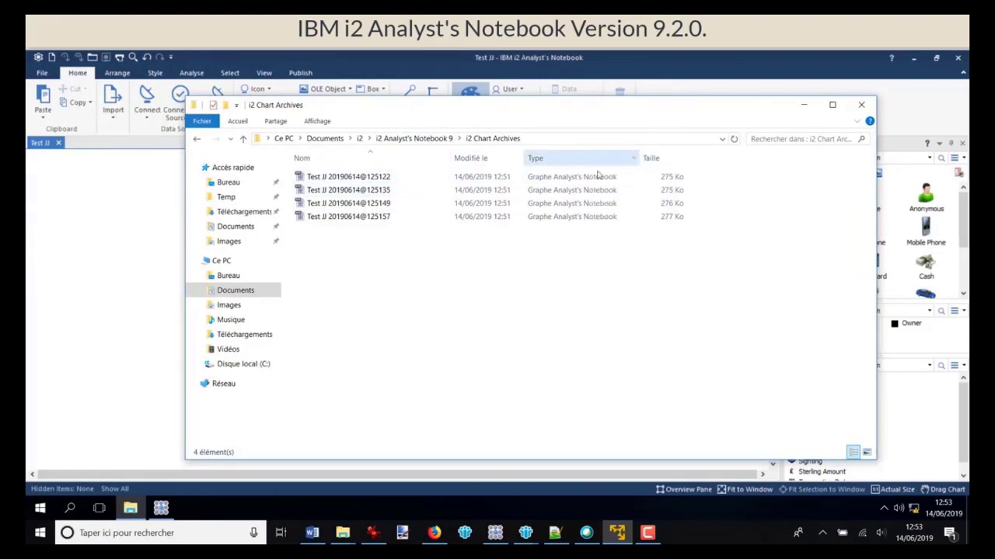
- Open archive copy Test JJ 20190614@125135 in Analyst's Notebook, then bring the archive folder back
double_click(313, 192)
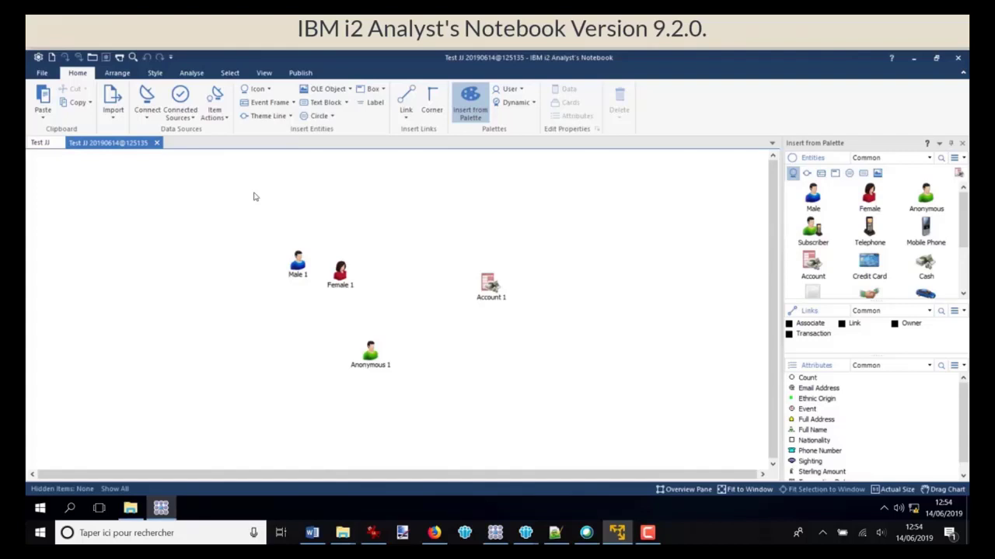
left_click(130, 509)
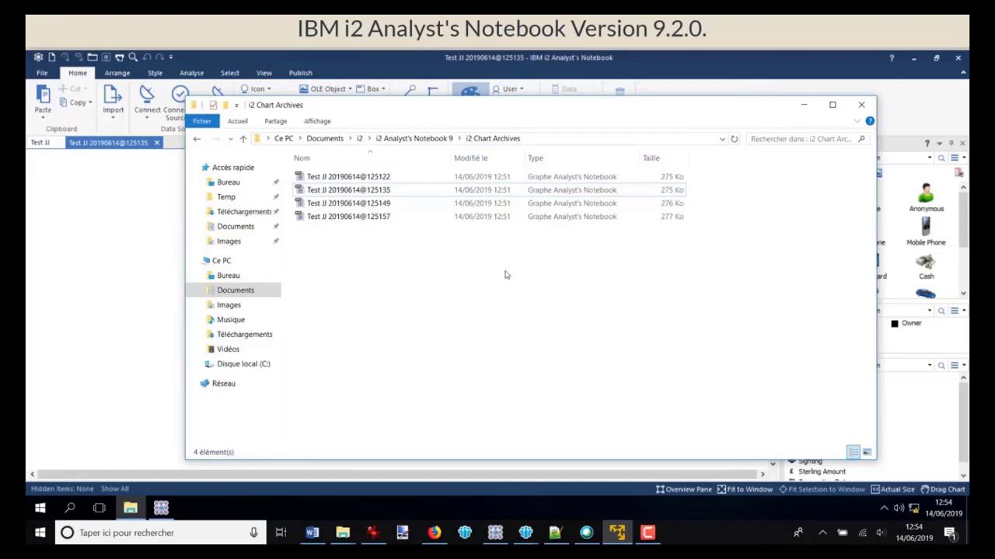
- Go back into i2 Chart Archives via the i2 Analyst's Notebook 9 breadcrumb and minimize Explorer
left_click(392, 140)
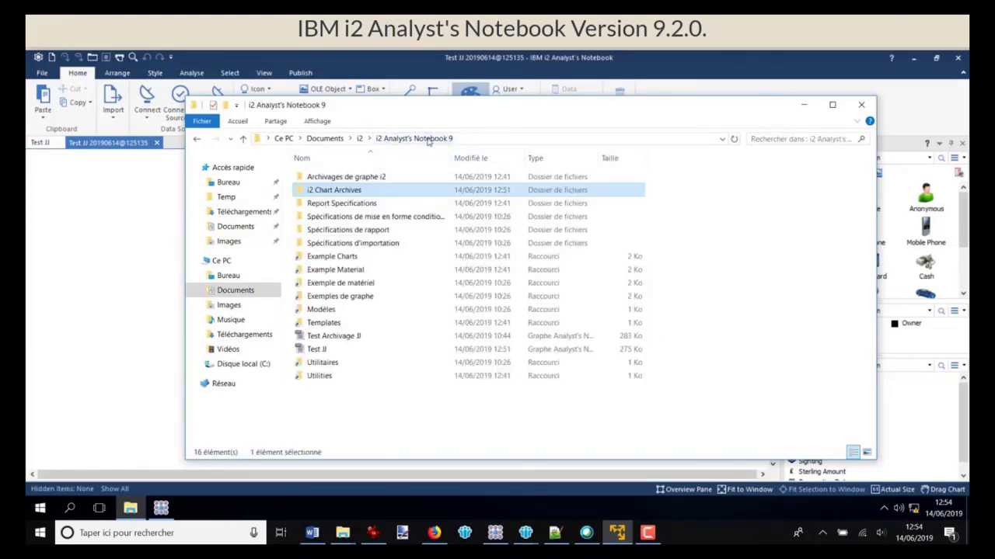
left_click(317, 191)
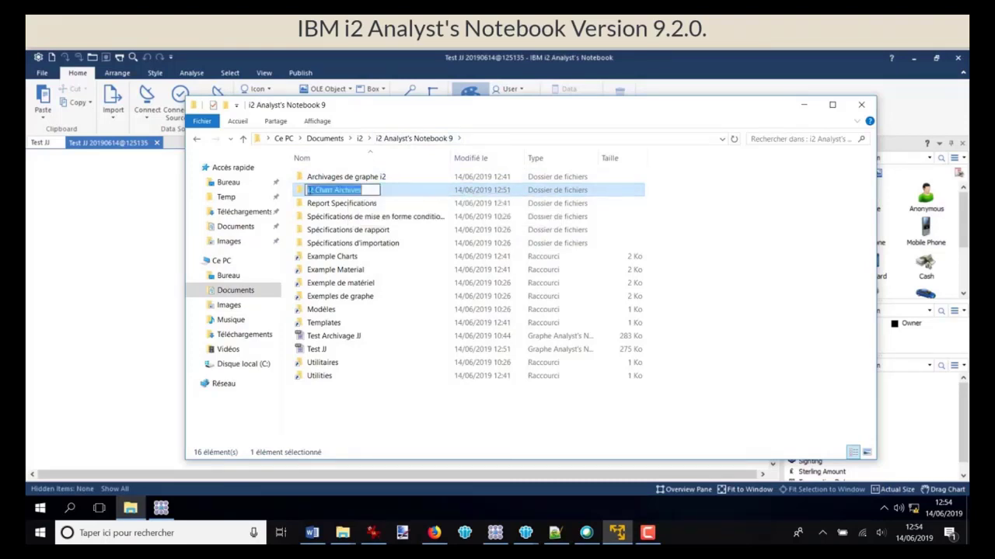
double_click(303, 194)
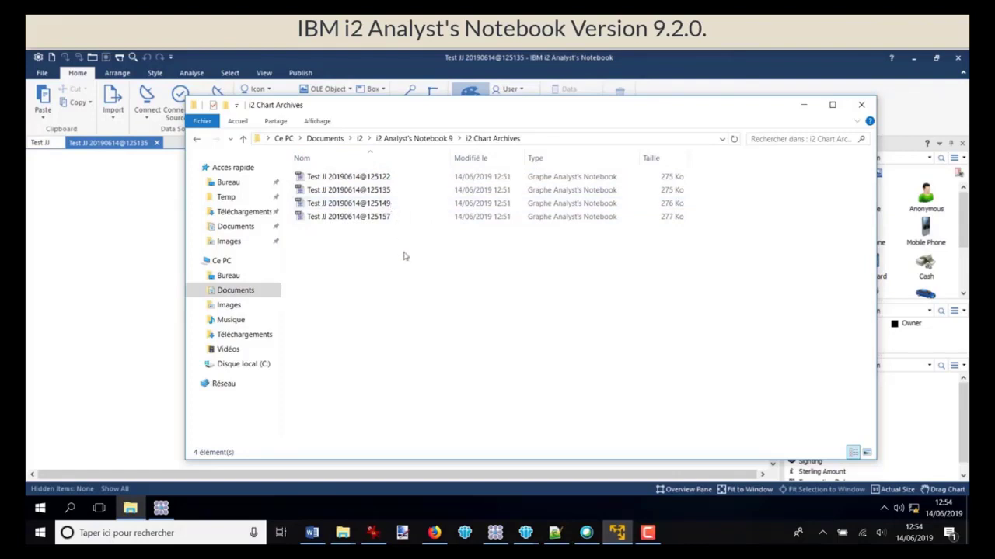
left_click(804, 104)
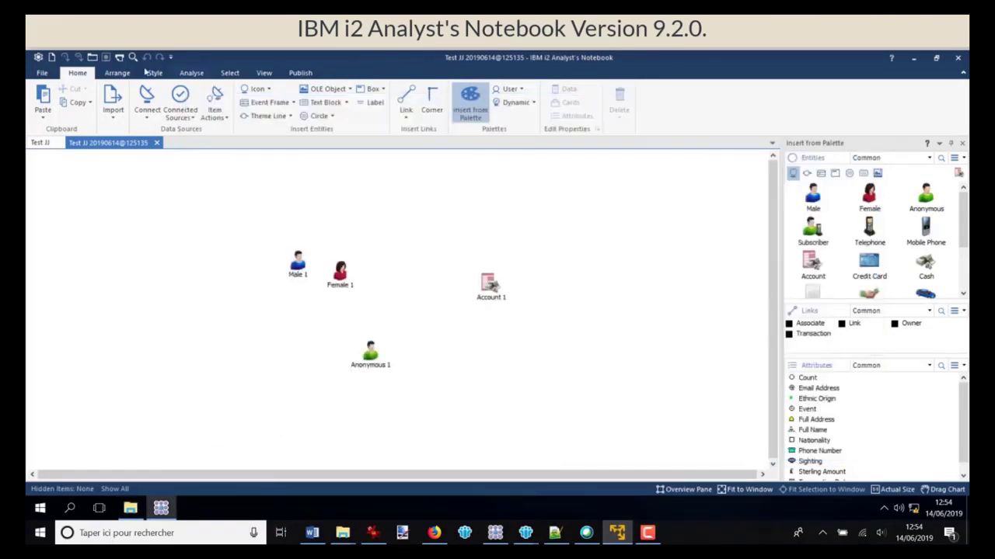
left_click(38, 56)
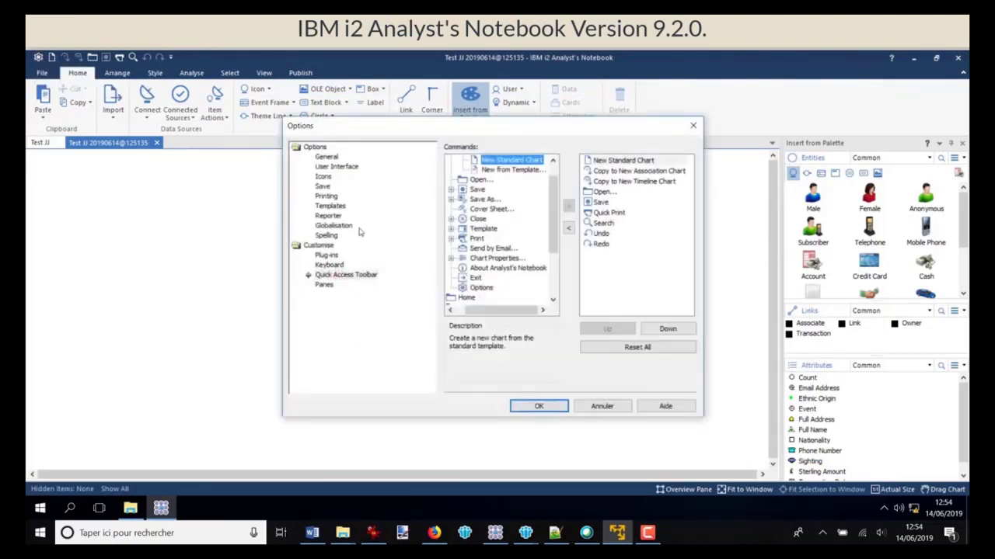
left_click(323, 188)
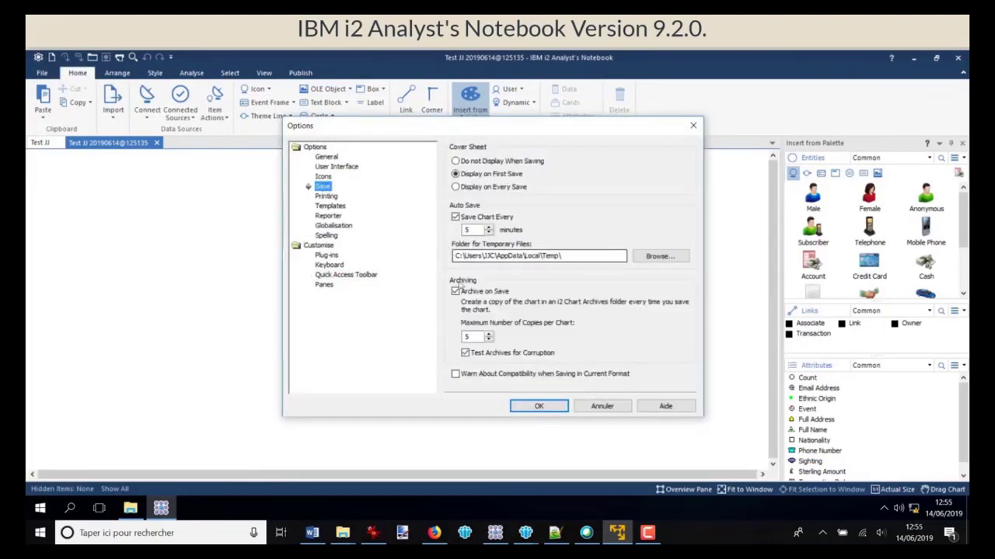